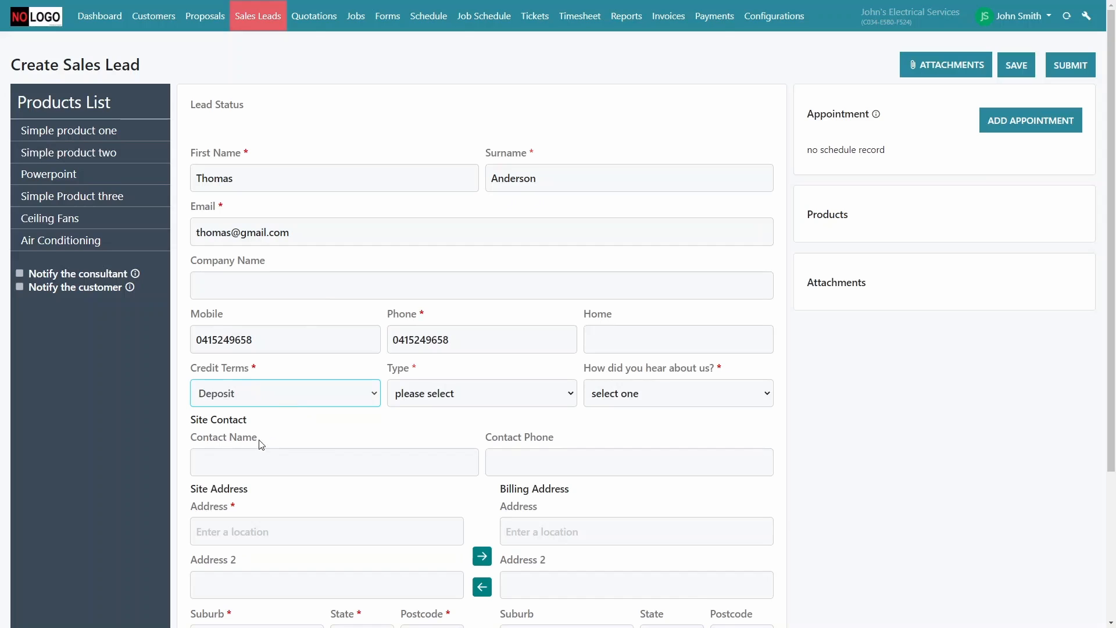
# Set the sales lead's type to Builder and its referral source to Email
pyautogui.click(445, 405)
pyautogui.click(430, 436)
pyautogui.click(632, 406)
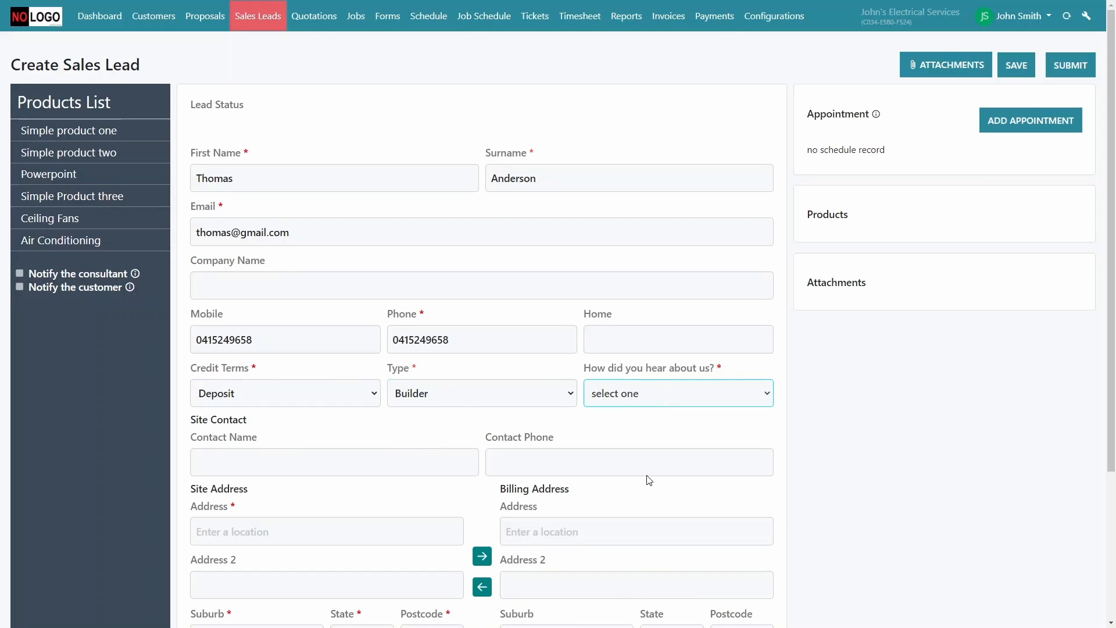
pyautogui.click(618, 452)
# Enter the customer's site address with suburb, state and postcode, and copy it to the billing address
pyautogui.click(261, 532)
pyautogui.write('135 Example Street')
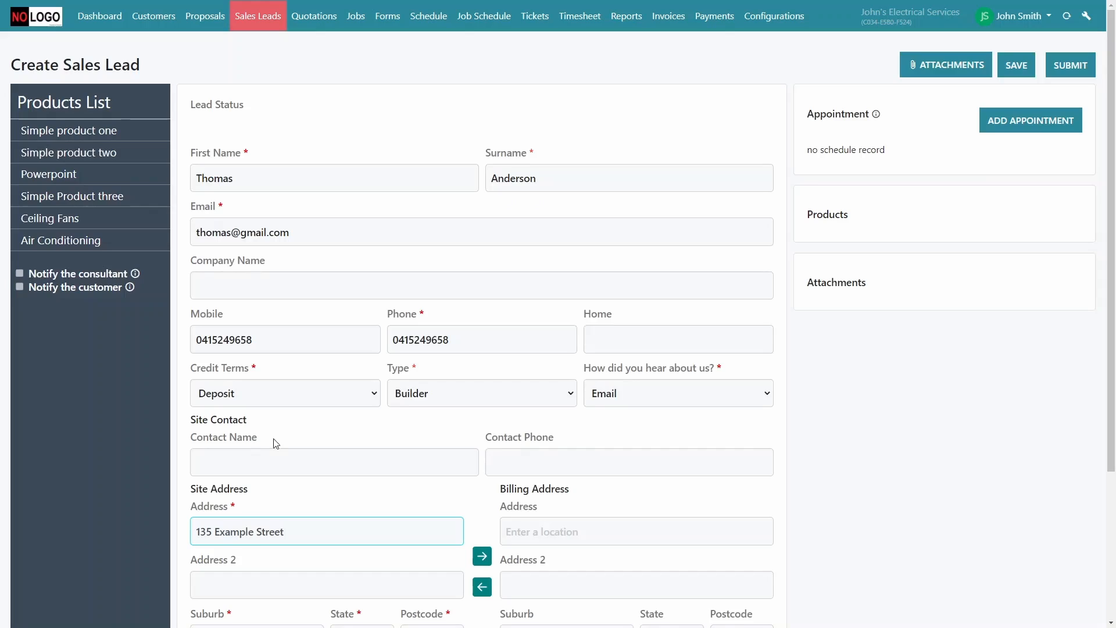
pyautogui.scroll(-3, 276, 443)
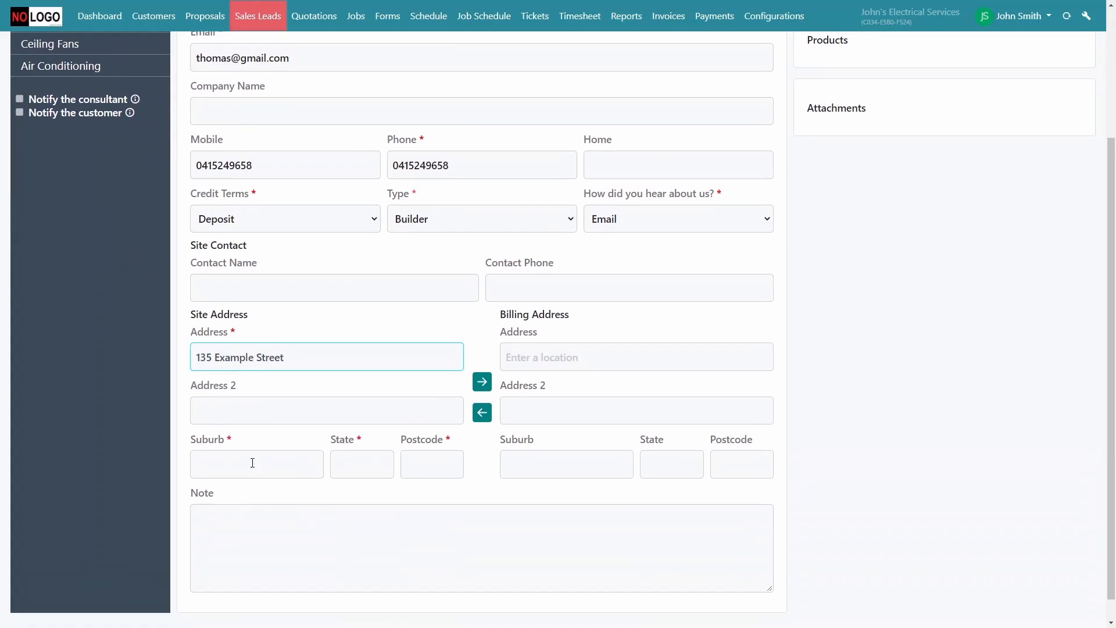
pyautogui.click(256, 462)
pyautogui.write('Example Suburb')
pyautogui.click(349, 467)
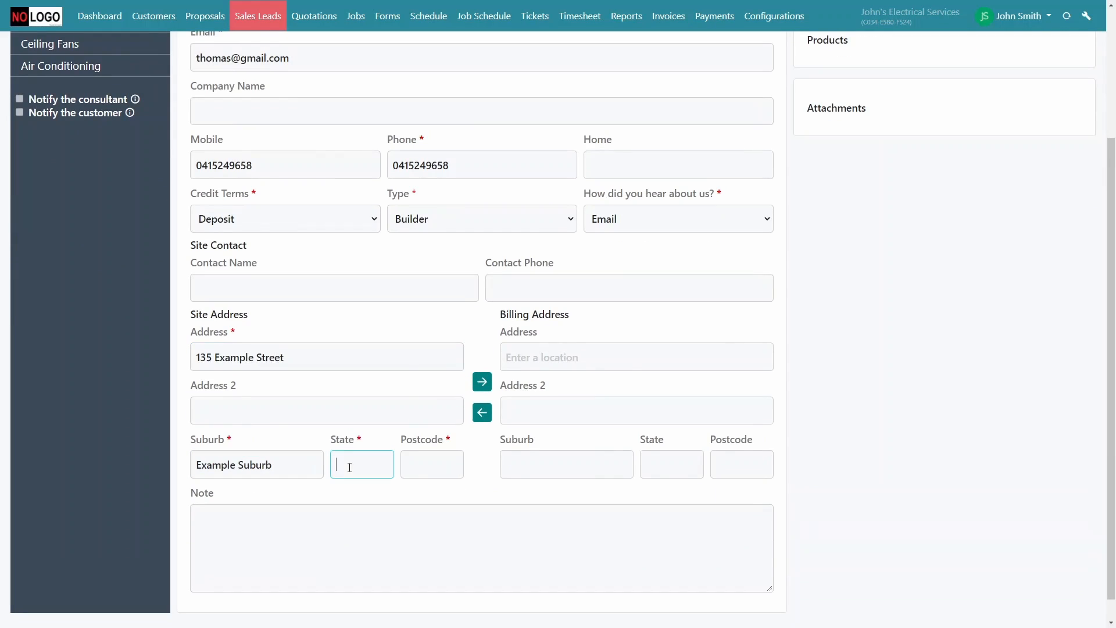
pyautogui.write('NSW')
pyautogui.press('Tab')
pyautogui.write('2846')
pyautogui.click(482, 382)
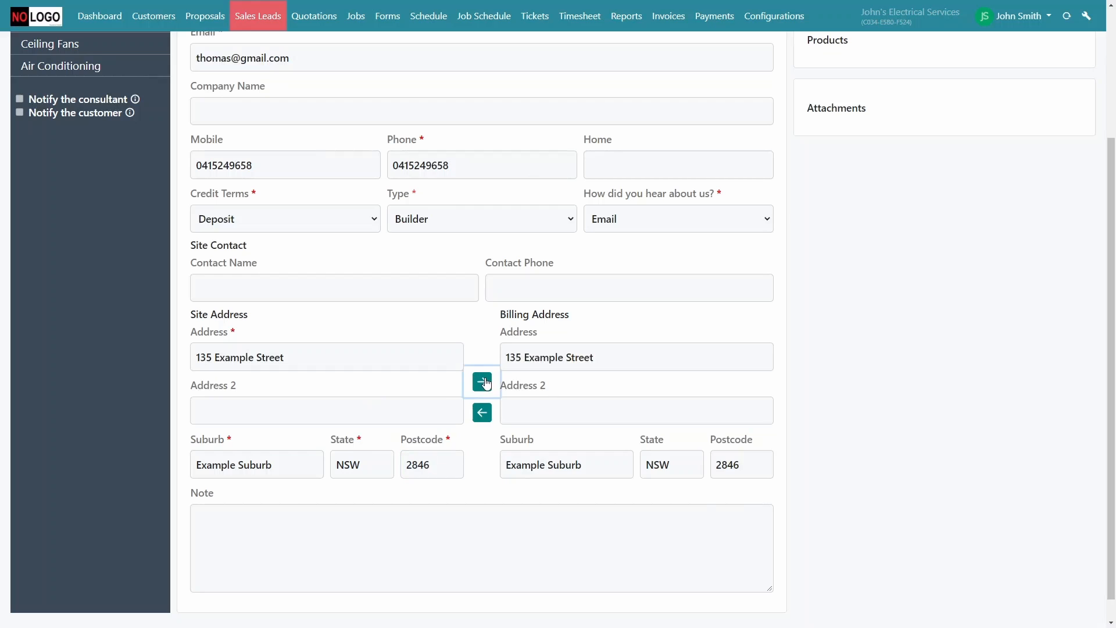
# Add Simple product one to the sales lead with a quantity of 2
pyautogui.scroll(3, 603, 419)
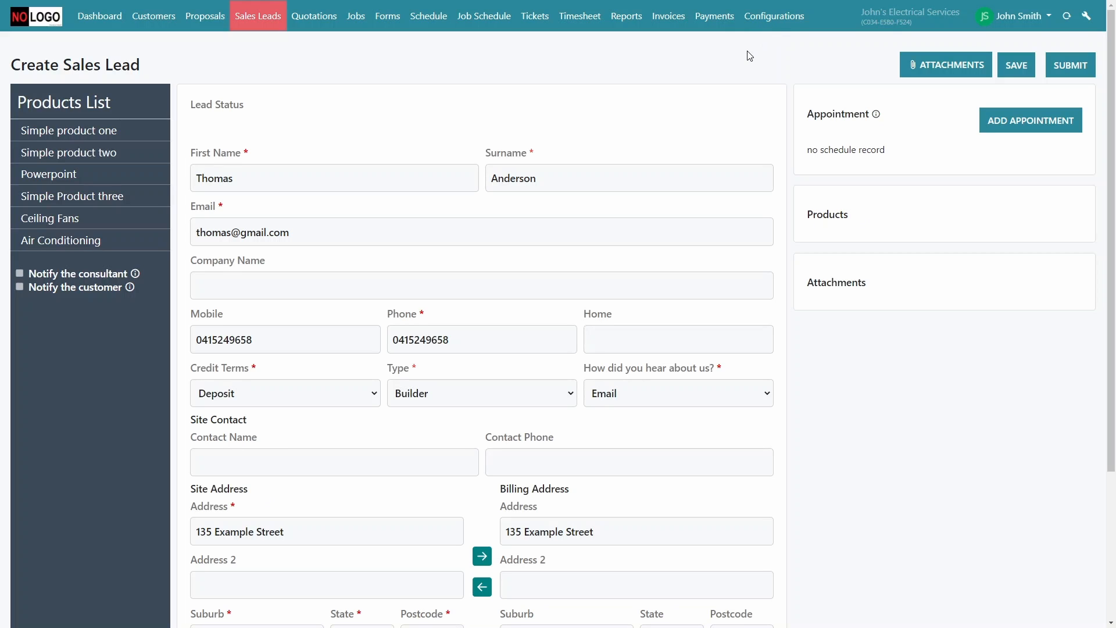
pyautogui.click(122, 138)
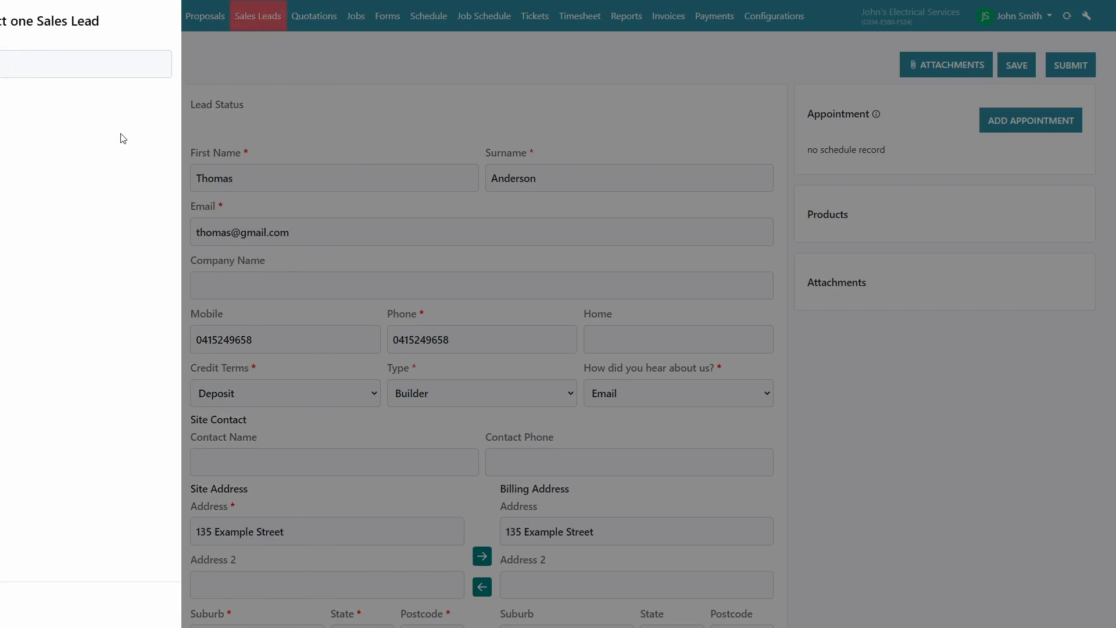
pyautogui.doubleClick(100, 71)
pyautogui.write('2')
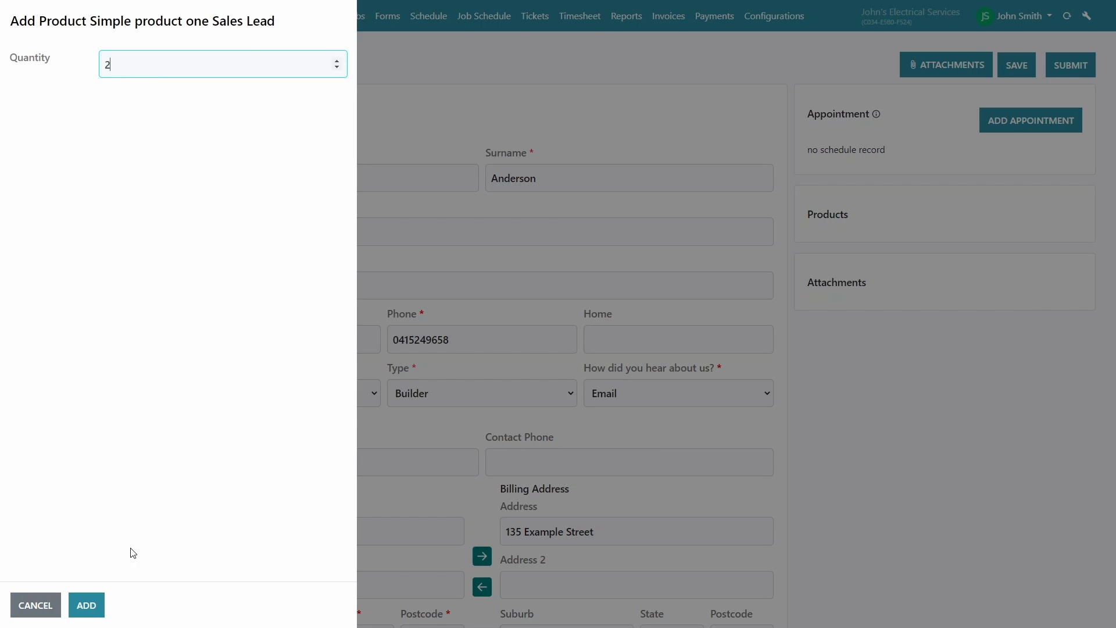
pyautogui.click(92, 605)
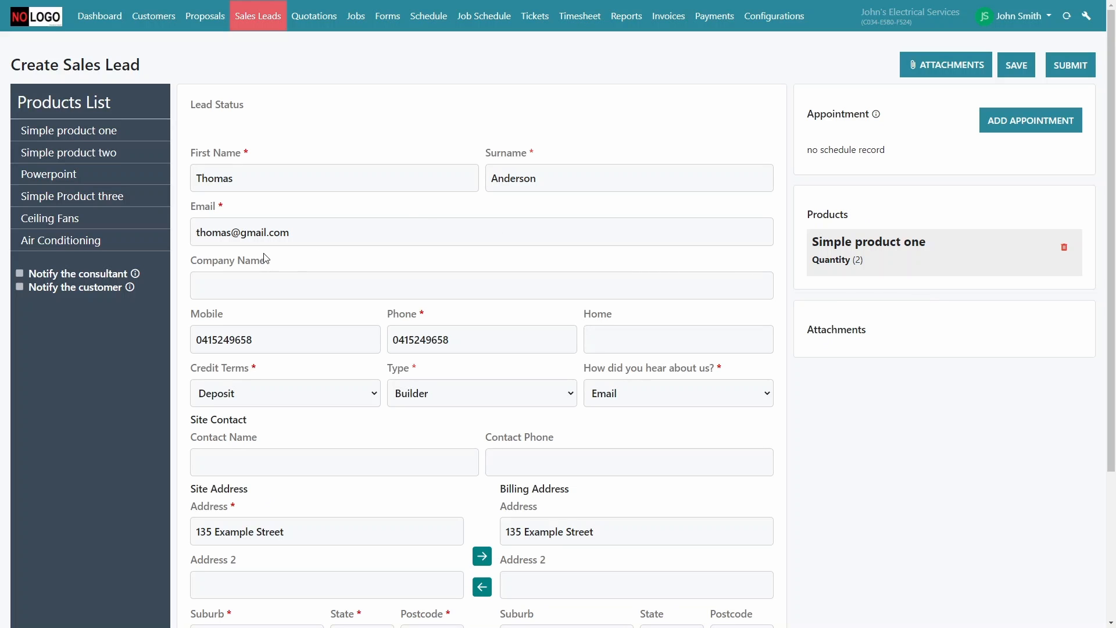
# Open the form for adding Air Conditioning to the lead and examine its Type of Home field
pyautogui.click(95, 241)
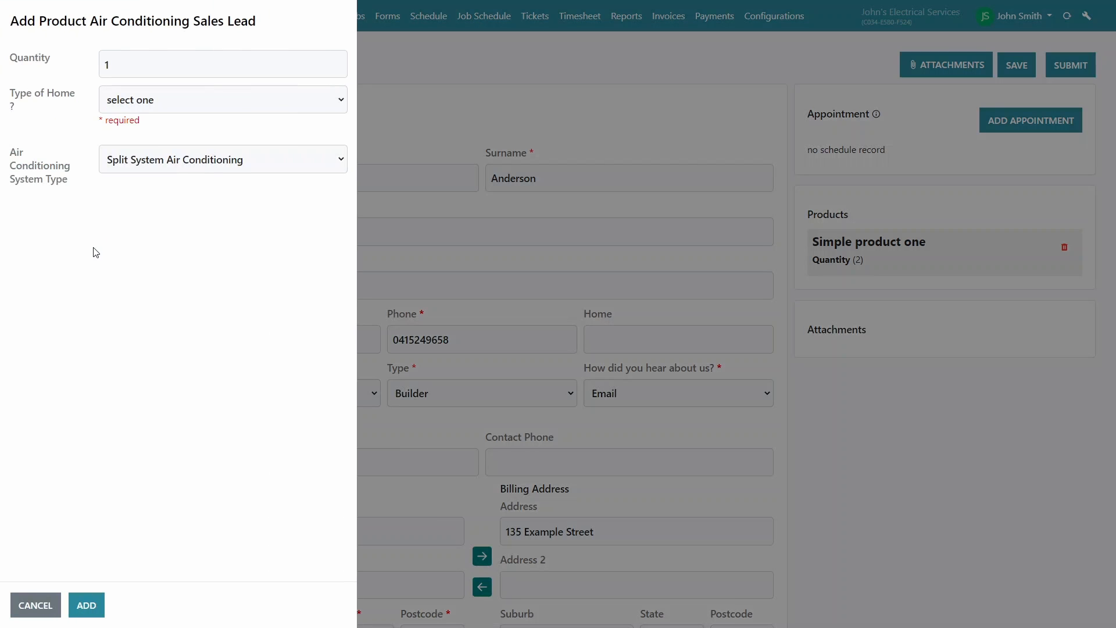
pyautogui.click(193, 109)
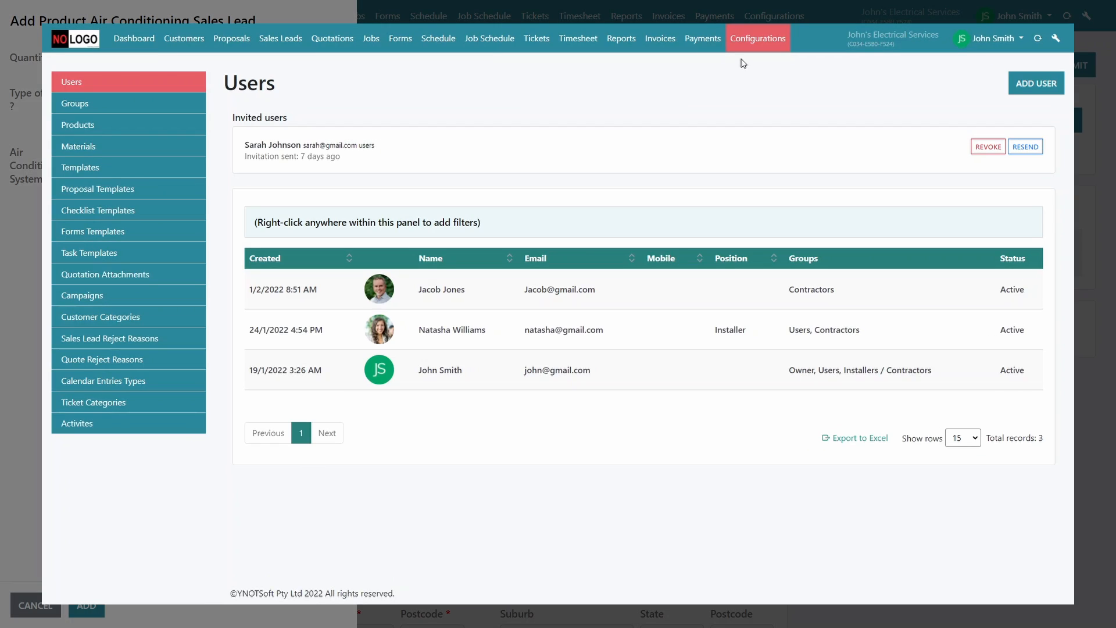
# Open the Air Conditioning product in the product configuration and add a Checkbox field to it
pyautogui.click(85, 125)
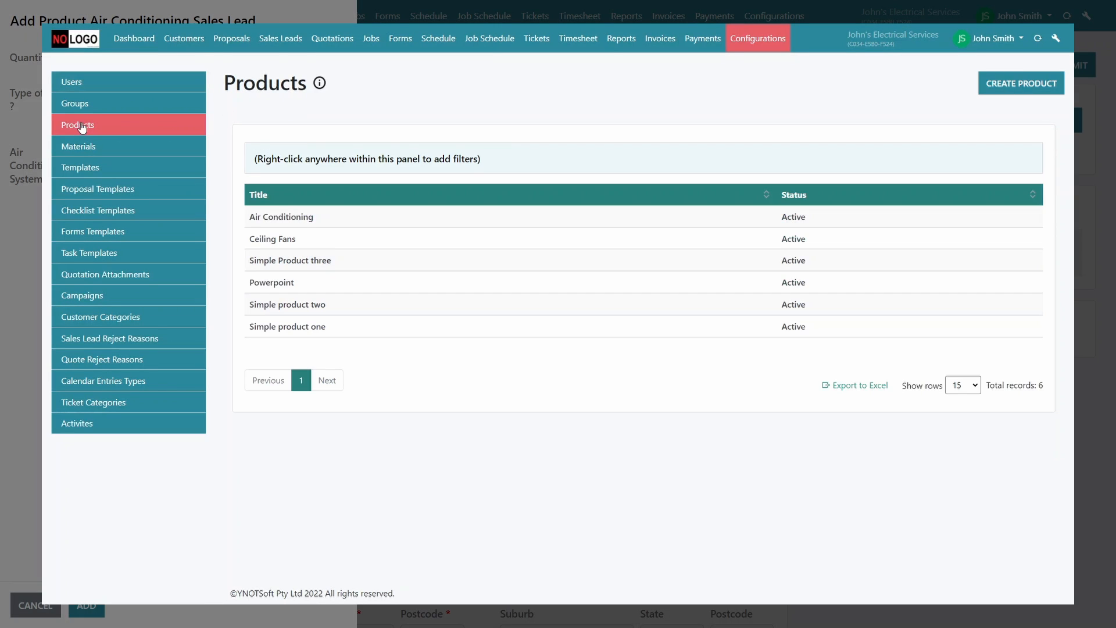
pyautogui.click(282, 218)
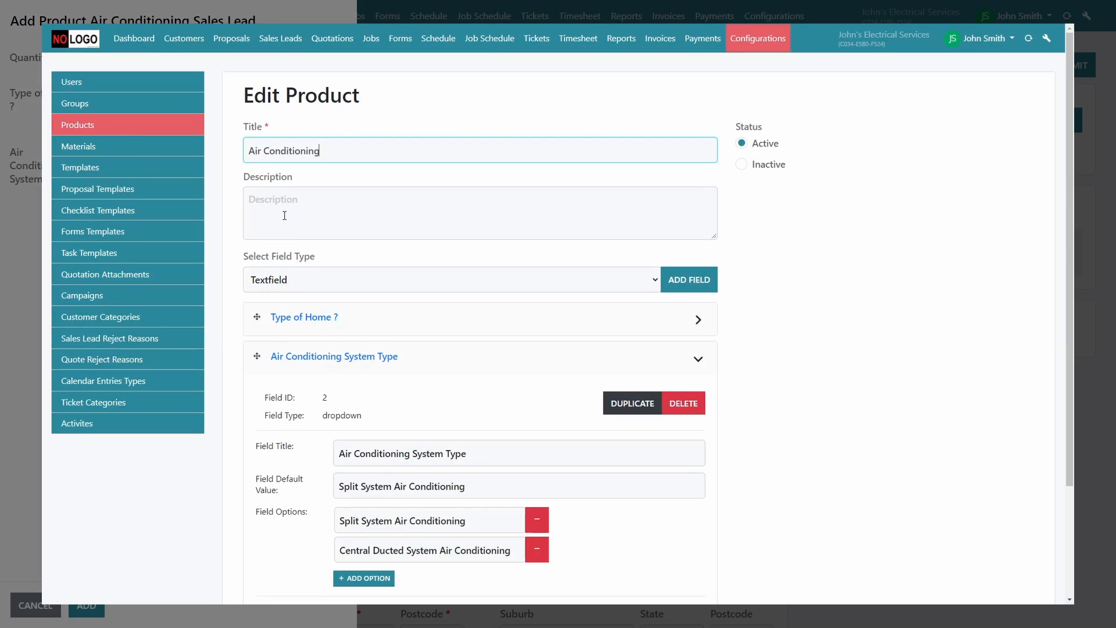
pyautogui.scroll(-3, 499, 240)
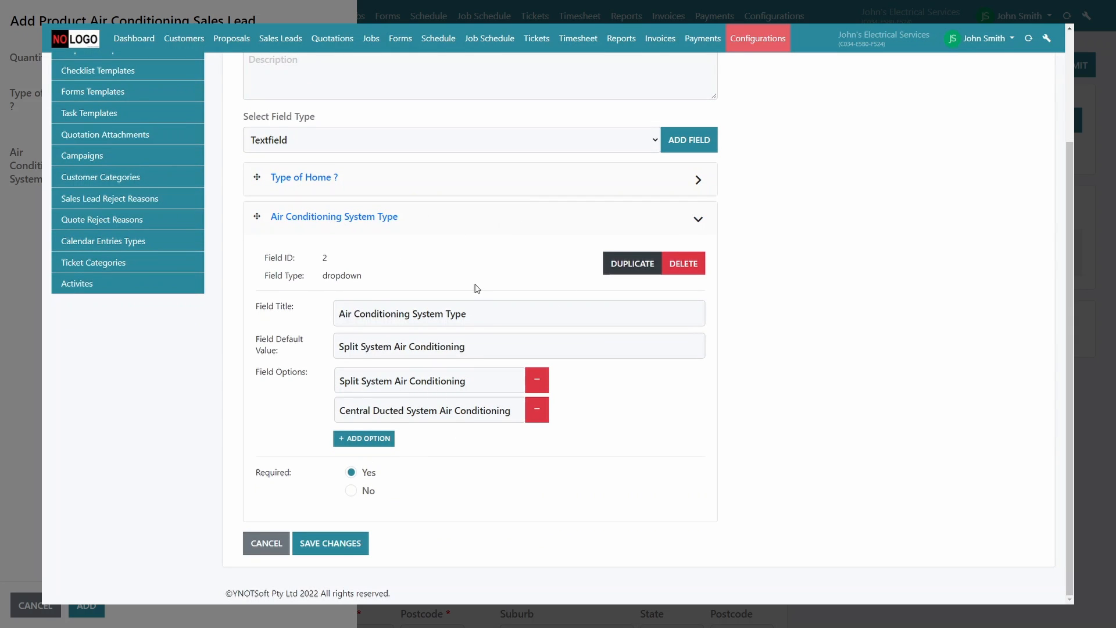
pyautogui.click(610, 143)
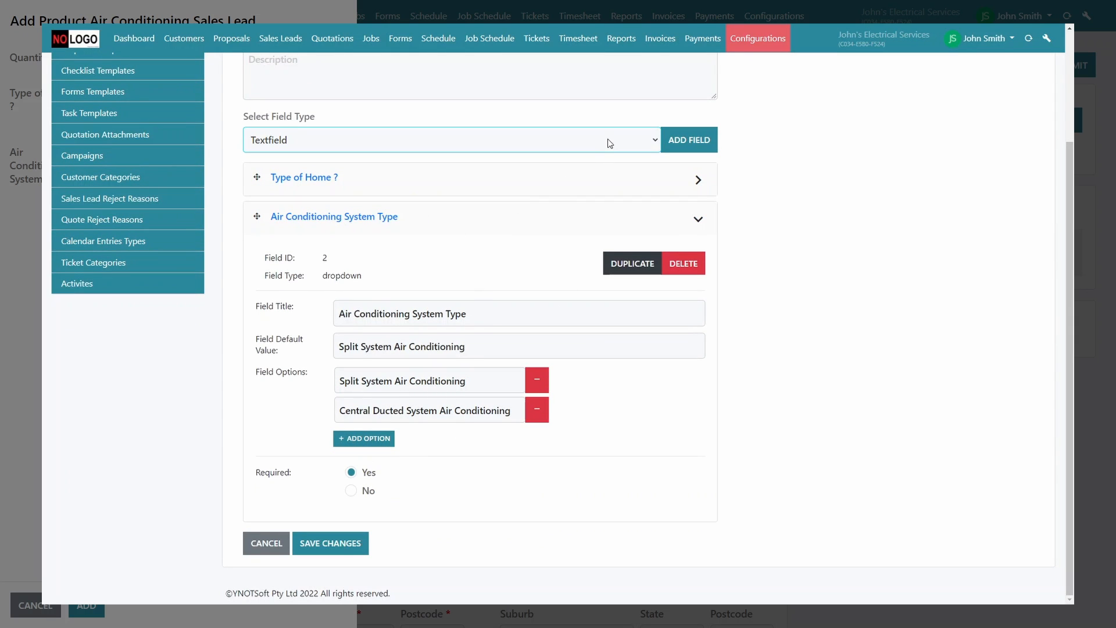
pyautogui.click(284, 200)
pyautogui.click(689, 140)
pyautogui.scroll(-1, 549, 275)
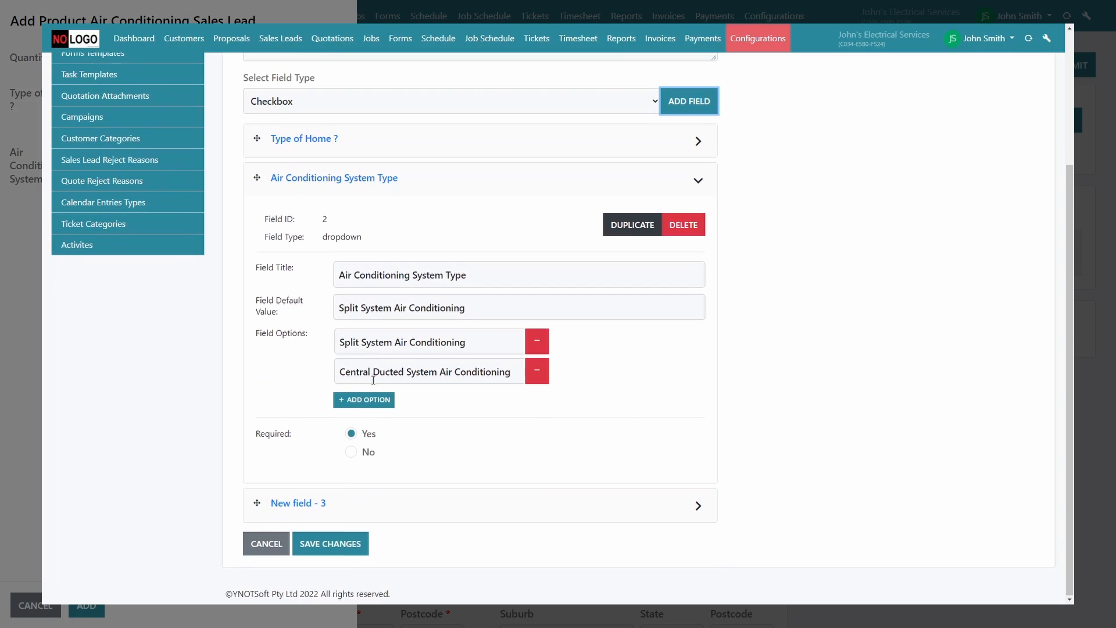
# Title the new checkbox field "Does your house have a three phase power?" and enter N as its default value
pyautogui.click(349, 503)
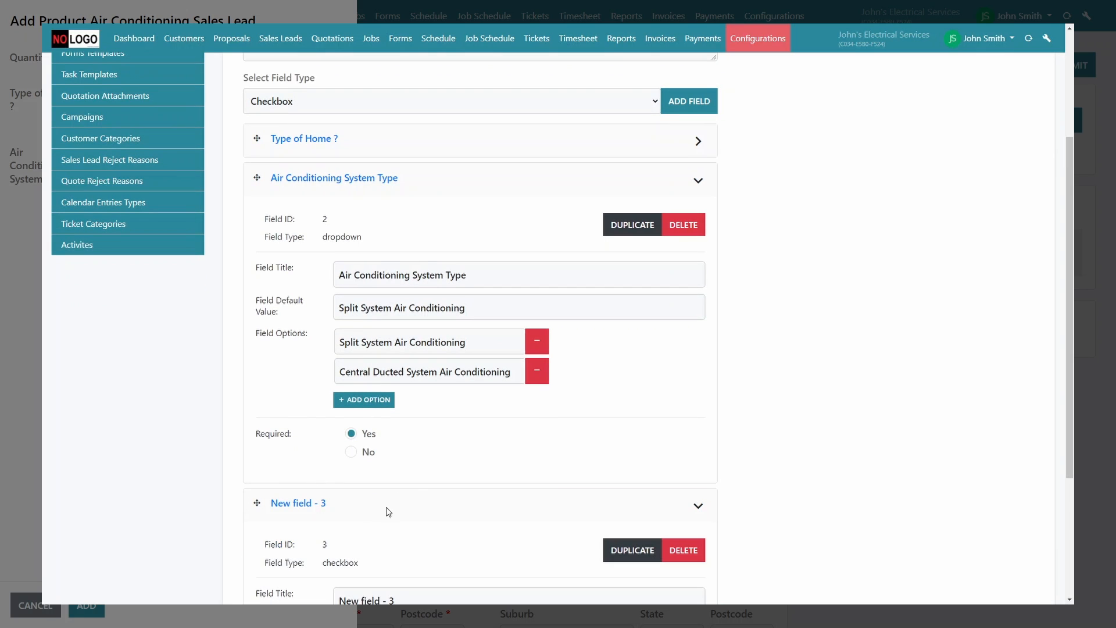
pyautogui.scroll(-3, 595, 391)
pyautogui.moveTo(413, 394); pyautogui.dragTo(337, 400)
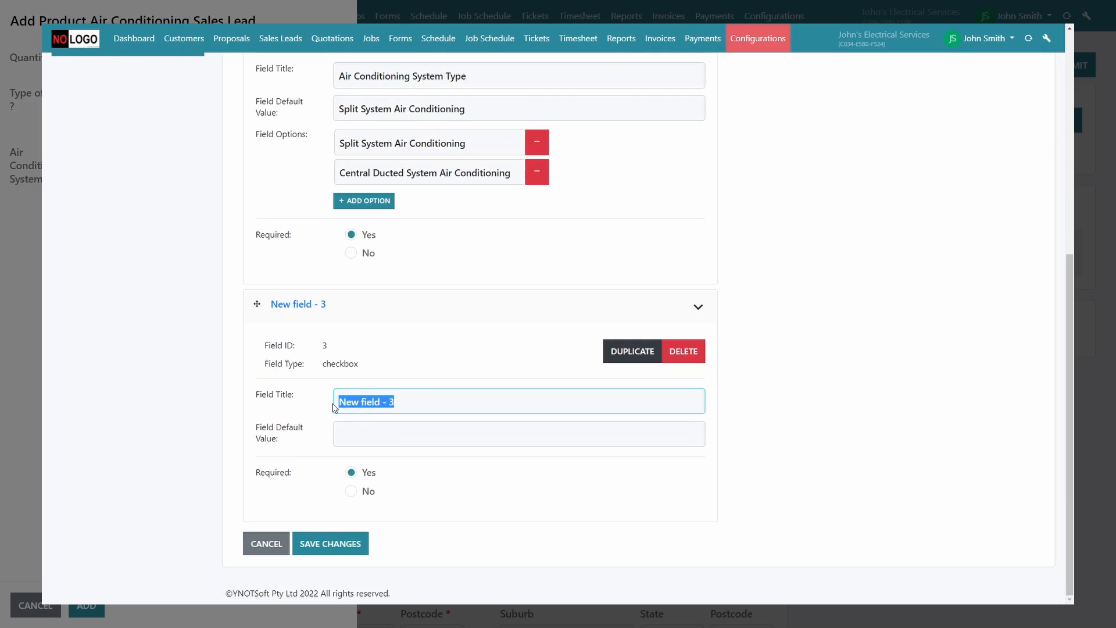
pyautogui.write('Does your house have a three phase power?')
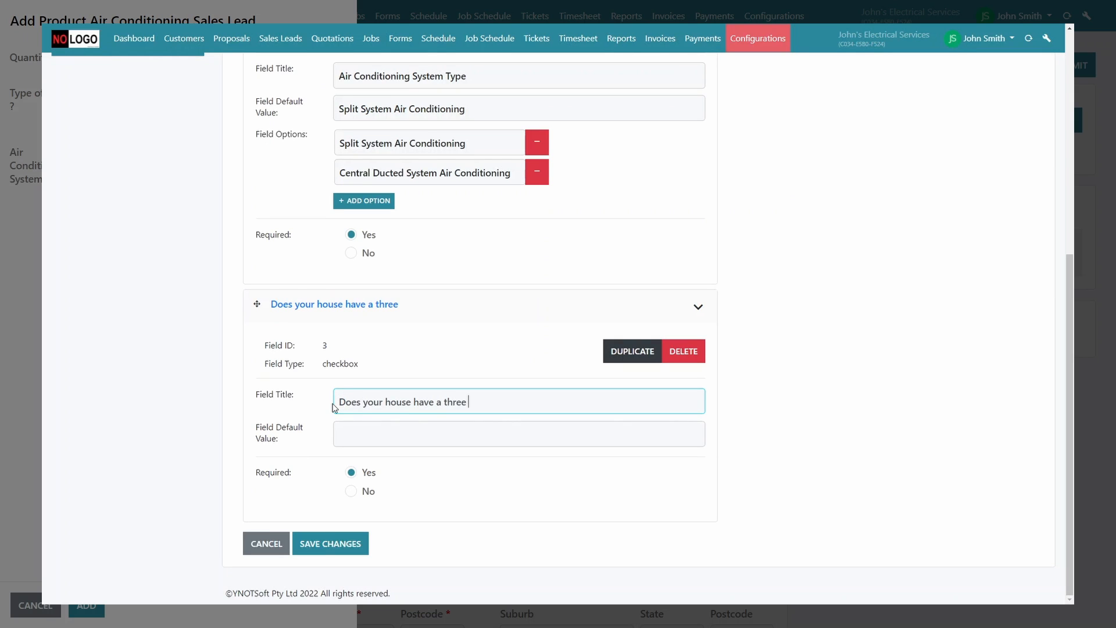
pyautogui.click(360, 428)
pyautogui.write('N')
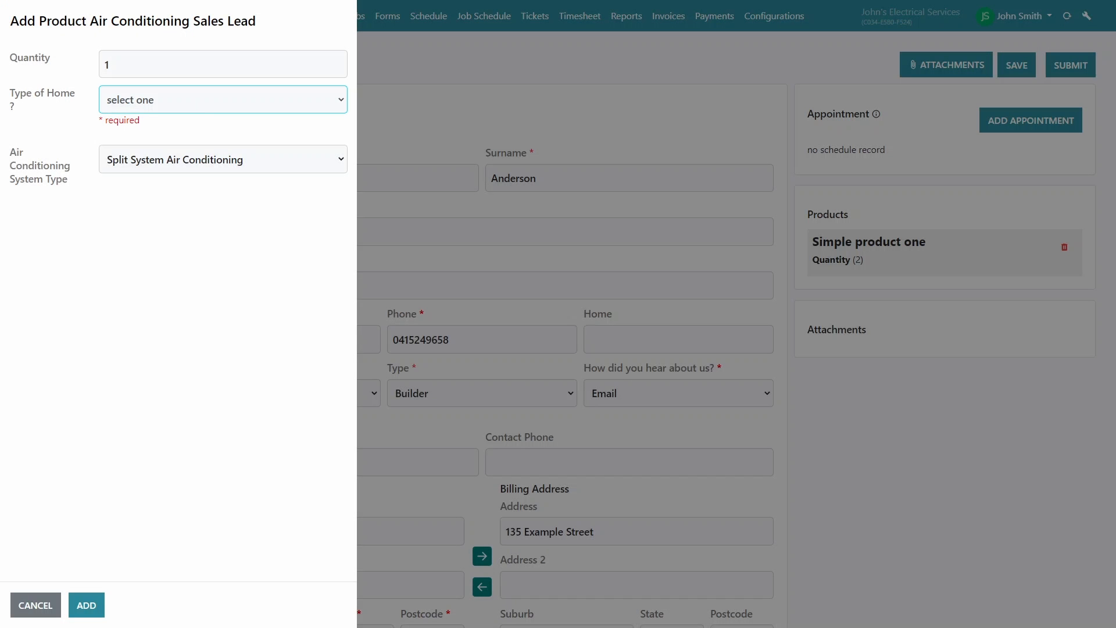
# Reopen the Air Conditioning form and add the product as Newly Built, Split System Air Conditioning, with three phase power checked
pyautogui.click(502, 138)
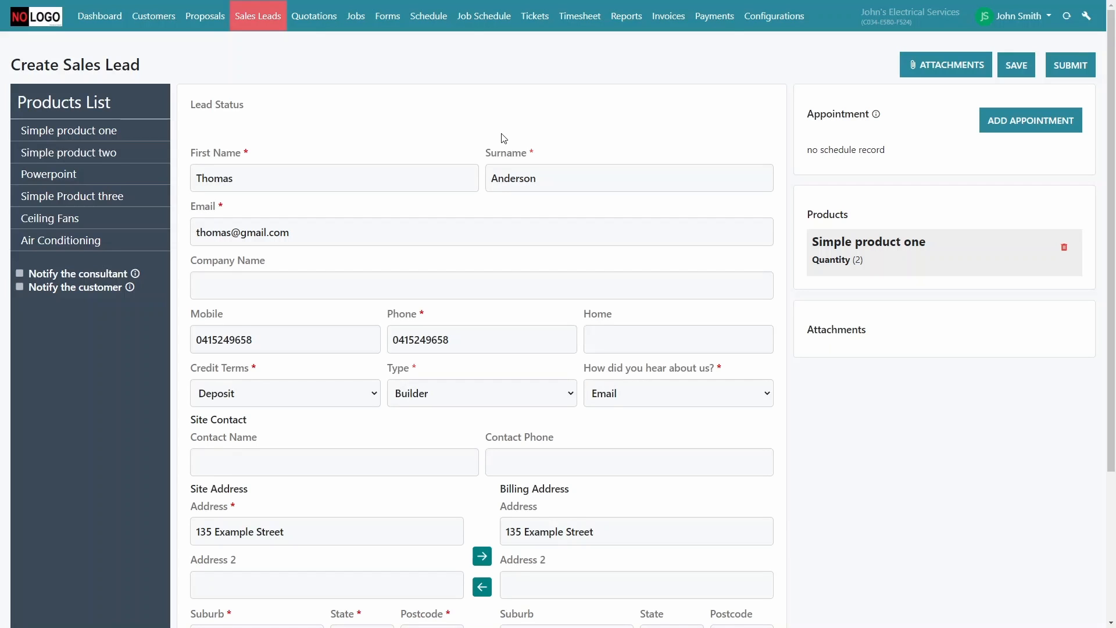
pyautogui.click(93, 244)
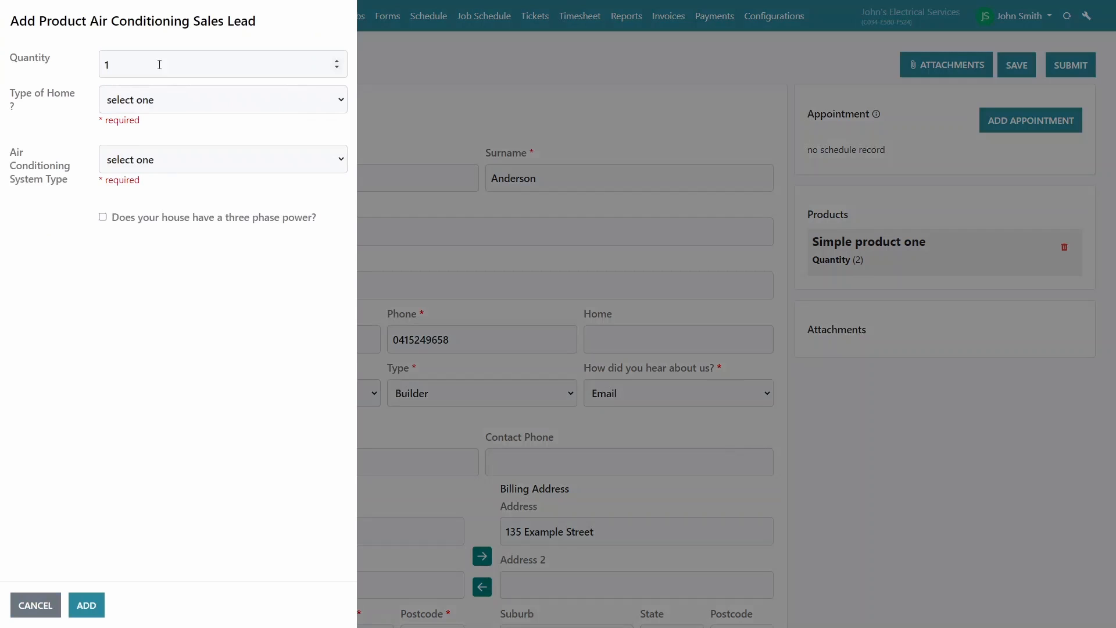
pyautogui.click(168, 109)
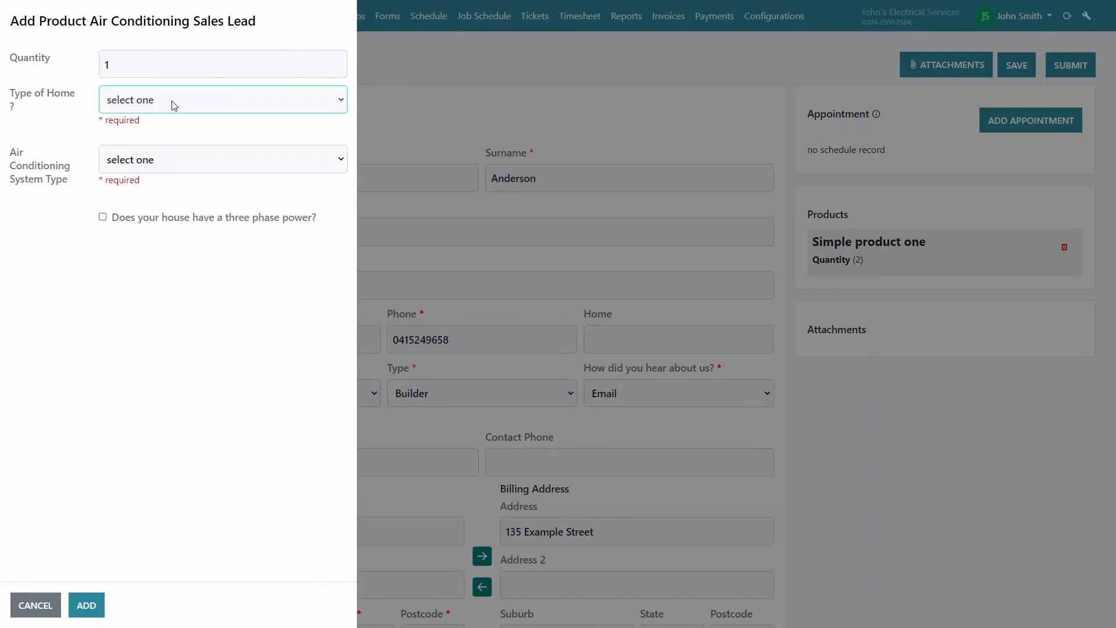
pyautogui.click(163, 142)
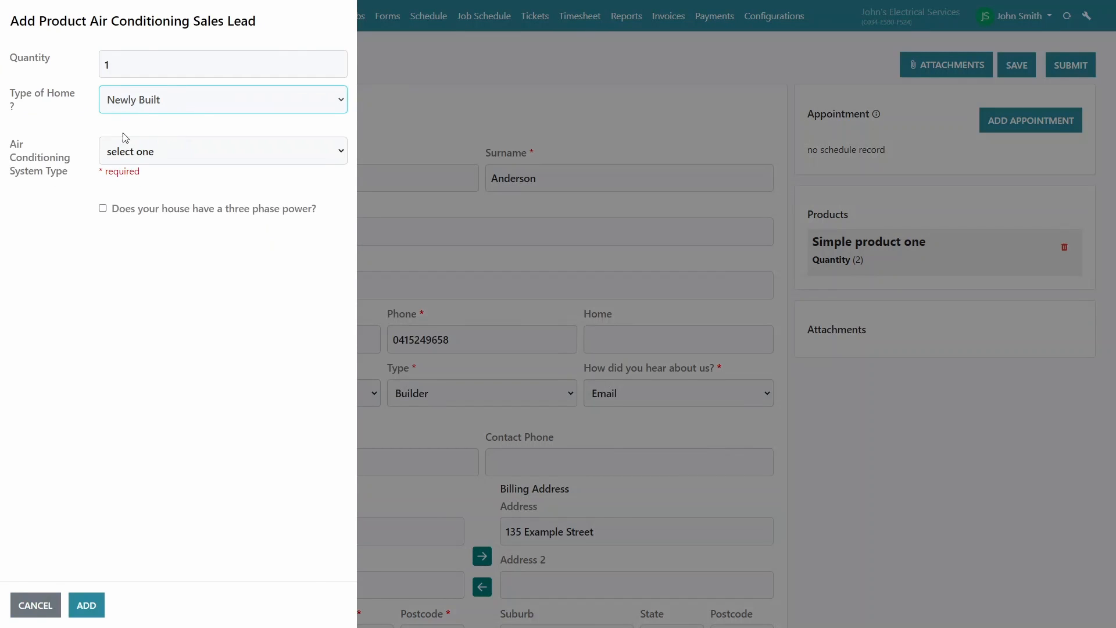
pyautogui.click(140, 156)
pyautogui.click(152, 190)
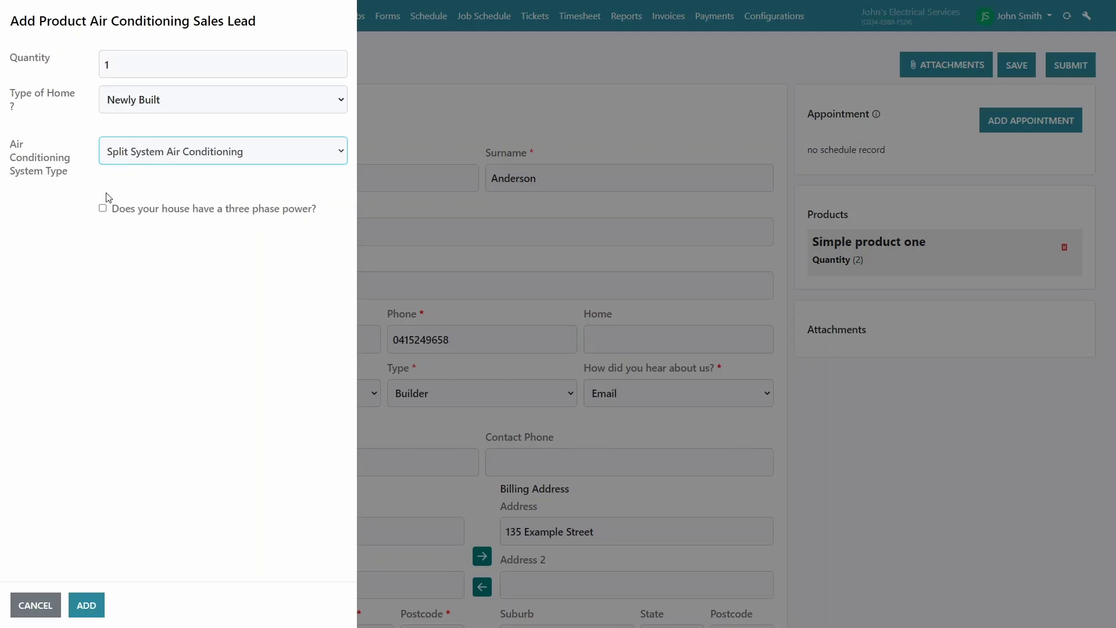
pyautogui.click(103, 208)
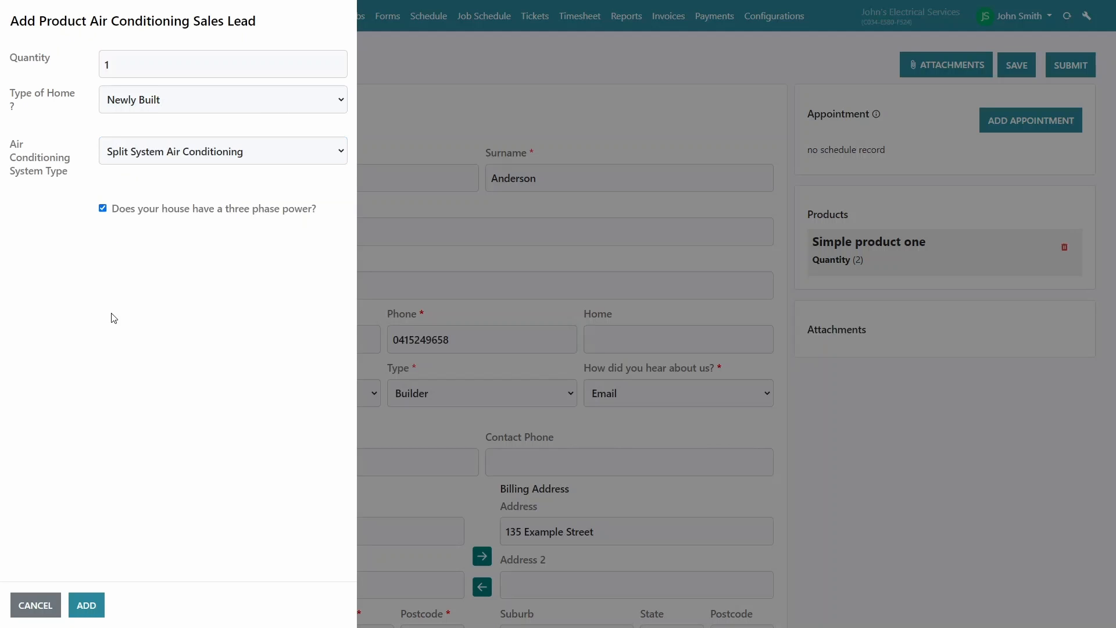
pyautogui.click(87, 605)
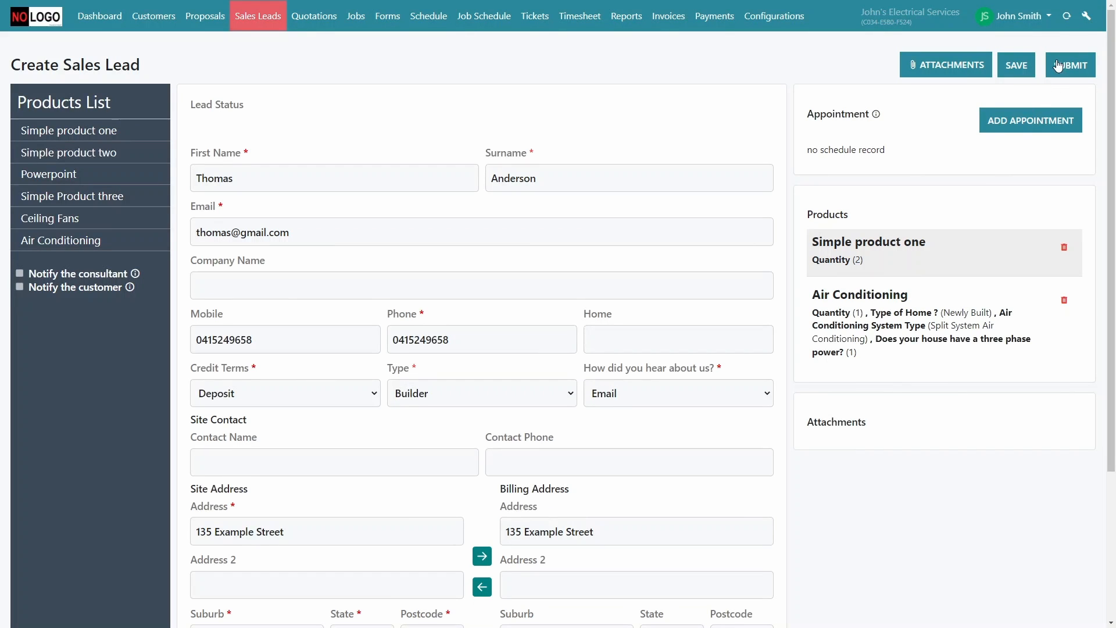
# Start adding an appointment and show the third and first listed consultants' calendars in the schedule, then refresh it
pyautogui.click(1022, 120)
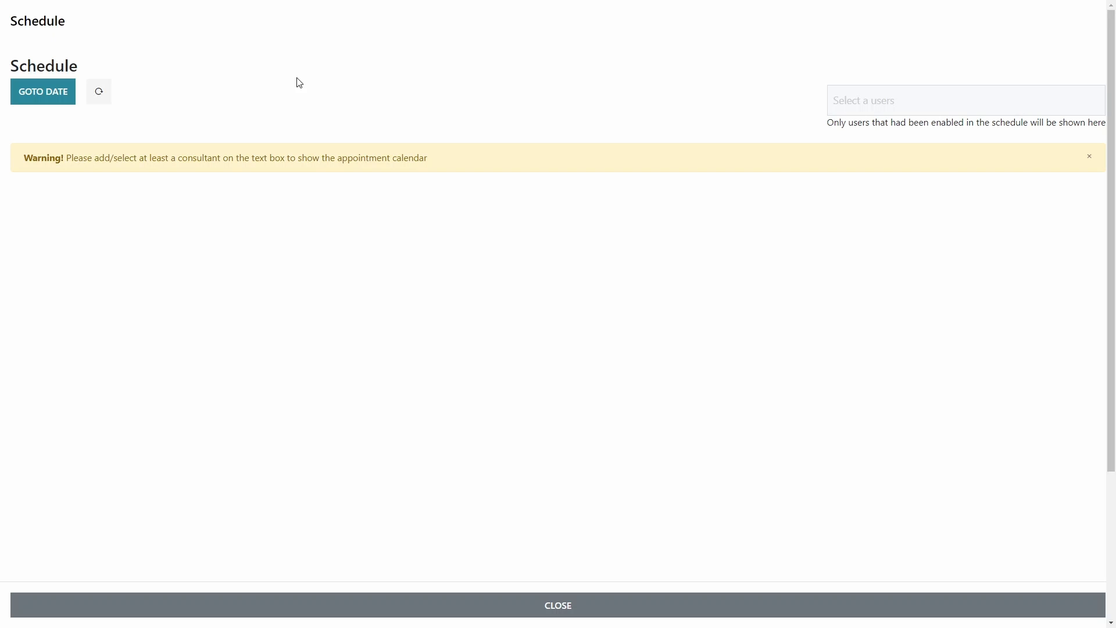
pyautogui.click(866, 102)
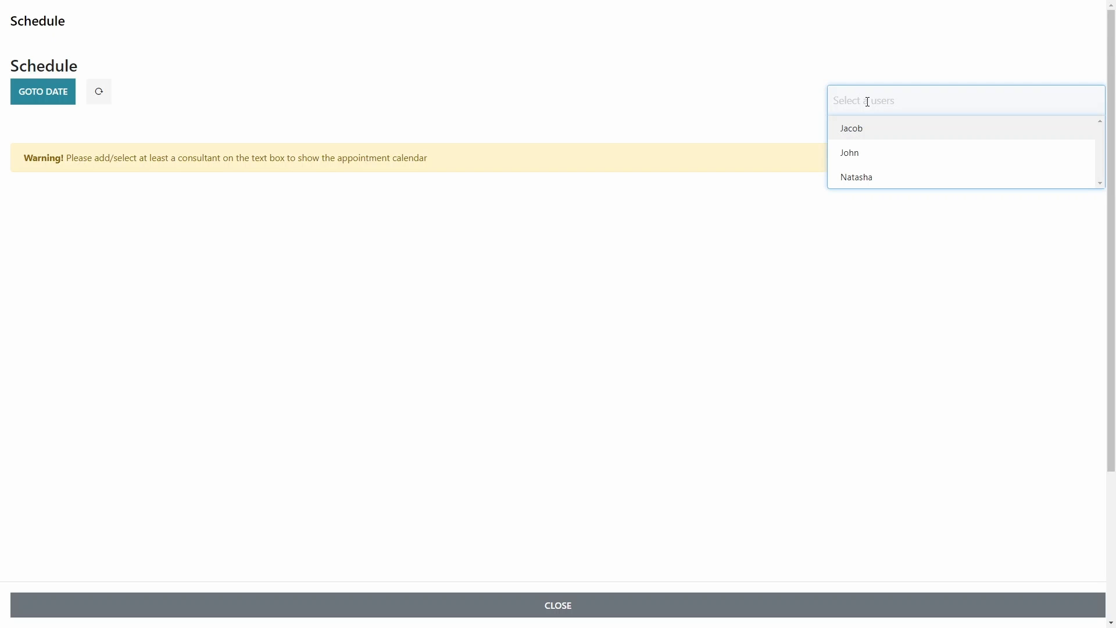
pyautogui.click(856, 177)
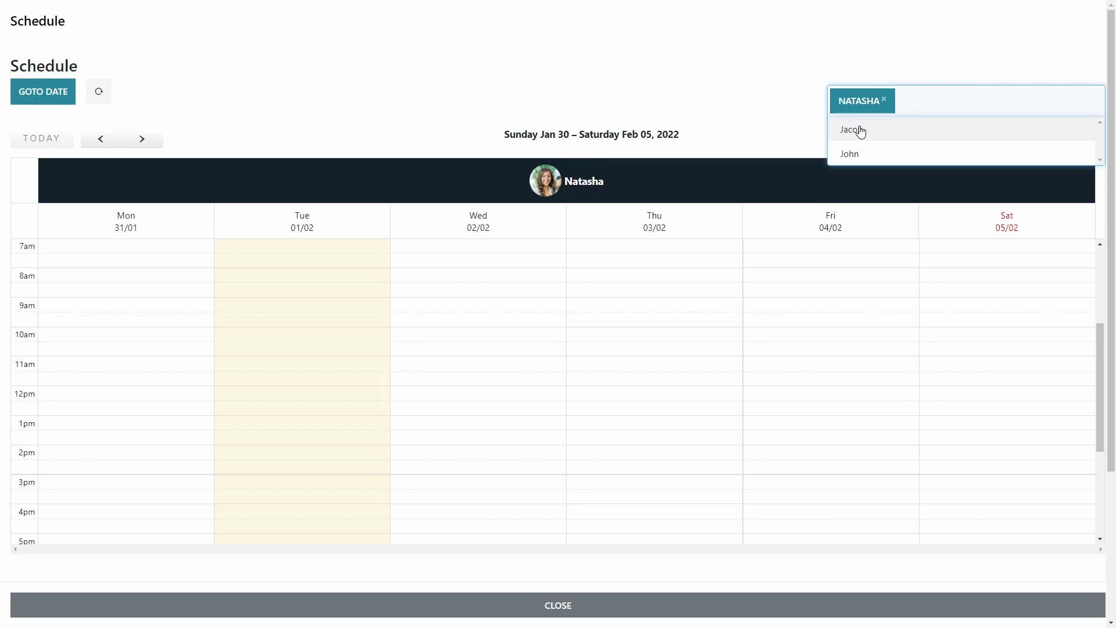
pyautogui.click(860, 128)
pyautogui.click(99, 91)
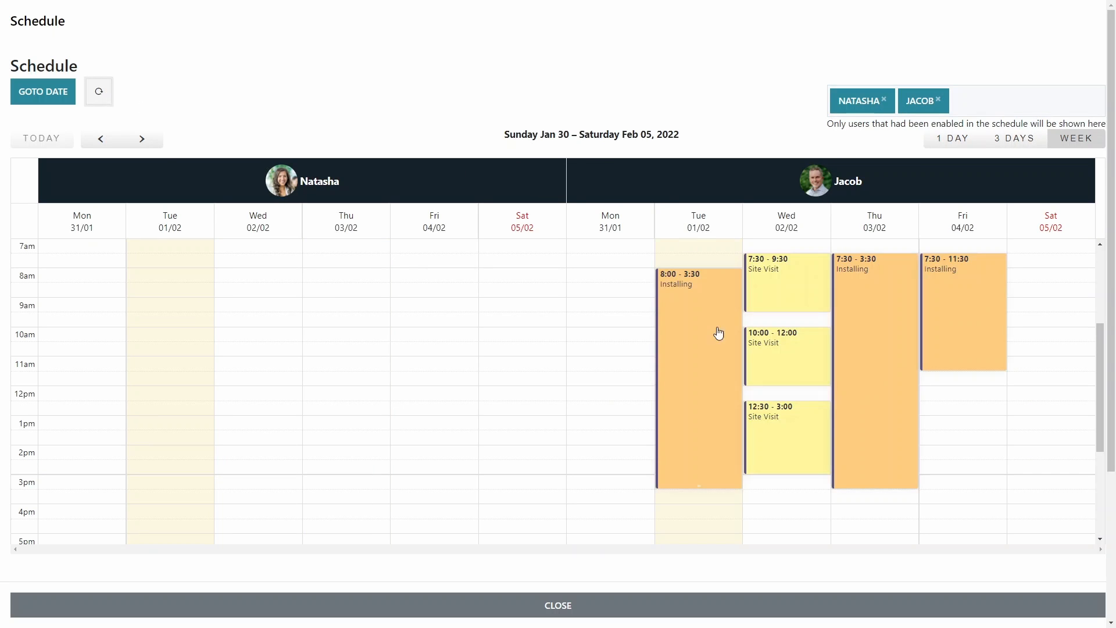
# Create a Site Visit appointment for the first displayed consultant on Thursday, February 3rd 2022, from 9:00 AM to 1:00 PM
pyautogui.scroll(2, 698, 343)
pyautogui.scroll(-2, 677, 356)
pyautogui.moveTo(344, 306); pyautogui.dragTo(341, 411)
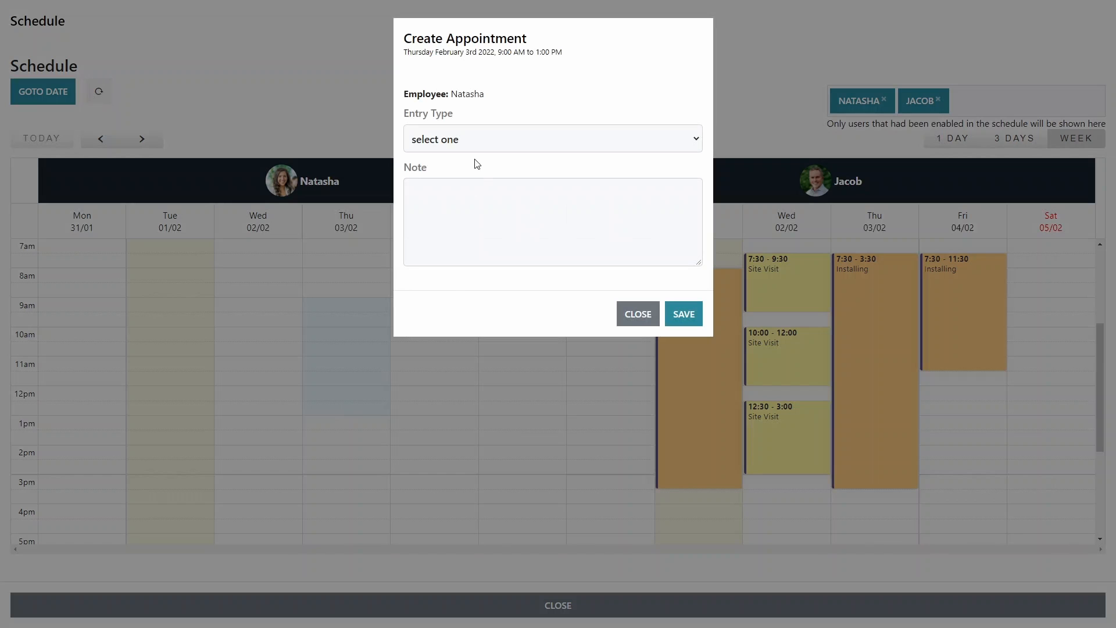
pyautogui.click(474, 138)
pyautogui.click(456, 204)
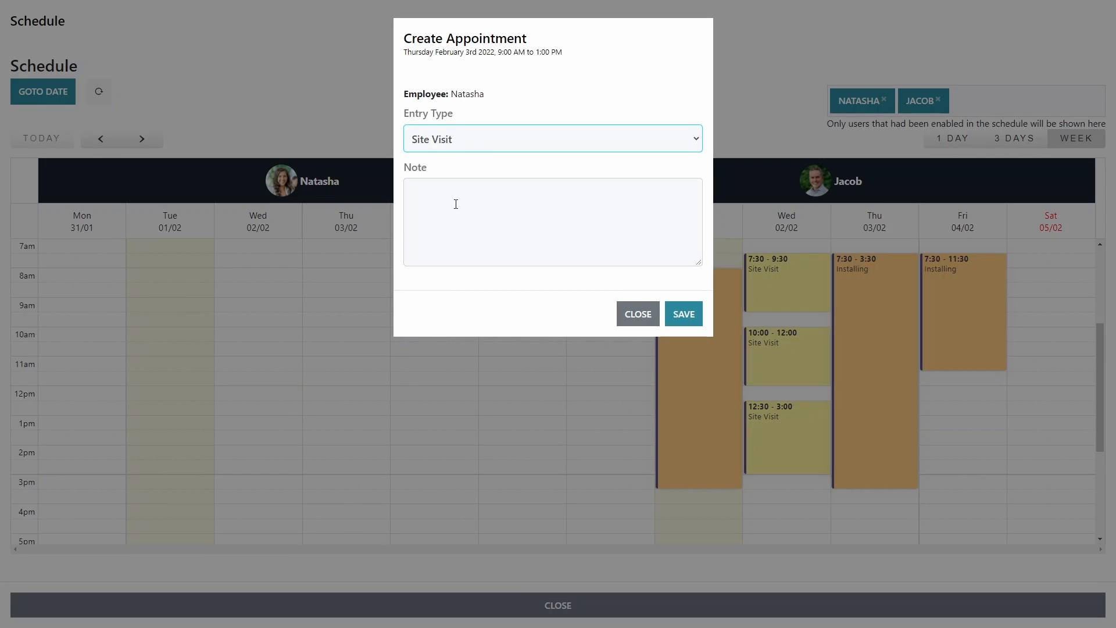
pyautogui.click(674, 314)
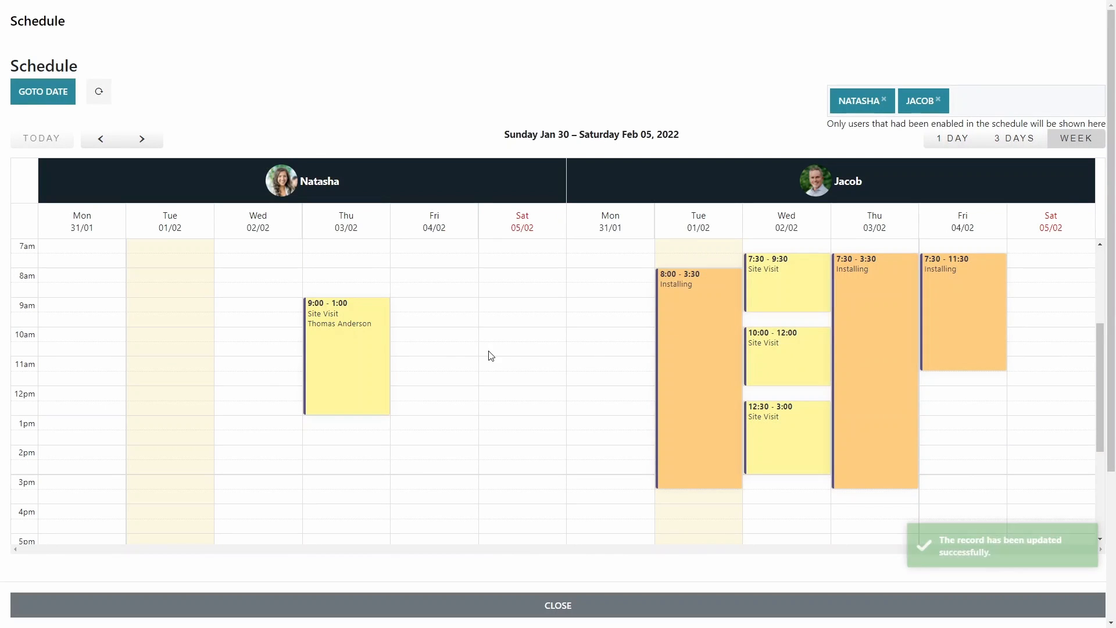
# Review the new Site Visit entry's details without changes and return to the sales lead
pyautogui.click(336, 348)
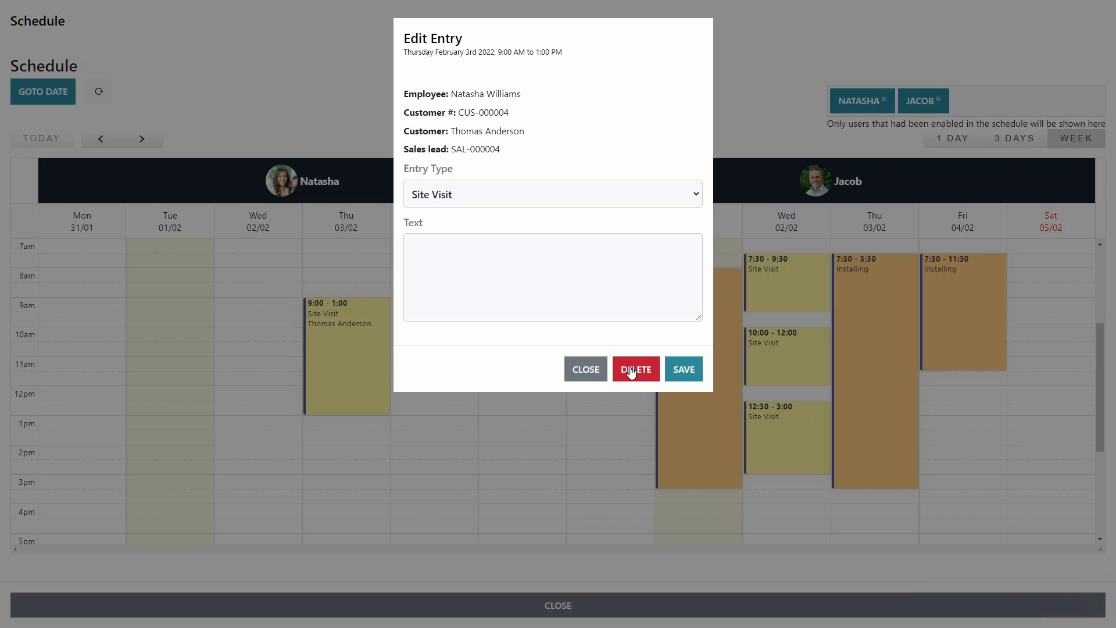
pyautogui.click(594, 371)
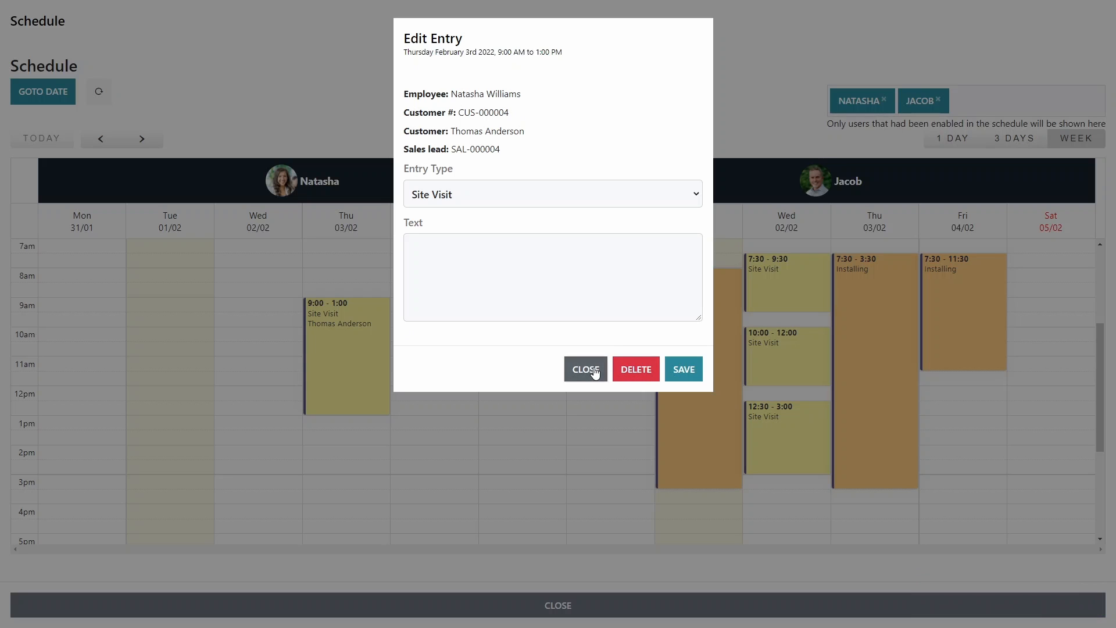
pyautogui.click(574, 608)
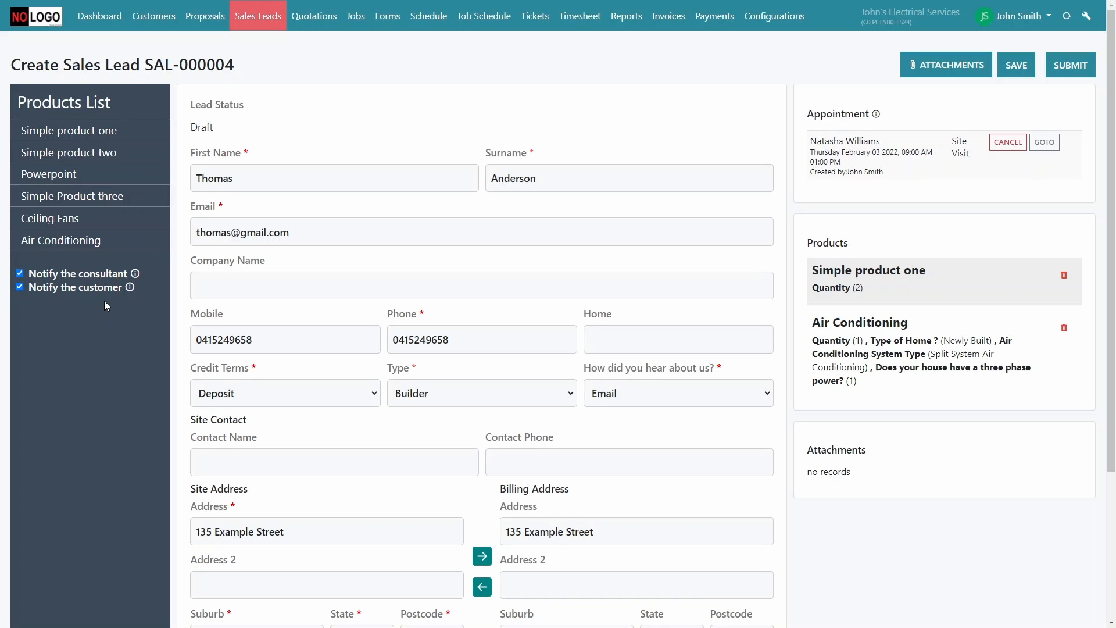
# View the lead's attachment upload options without adding a file, and submit the sales lead
pyautogui.click(962, 69)
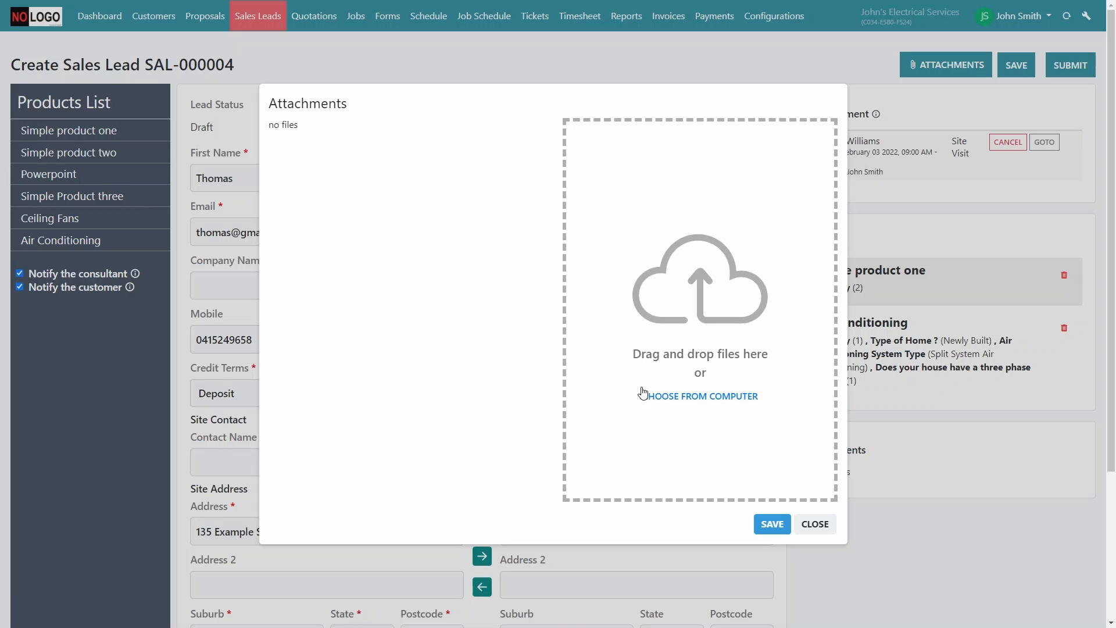
pyautogui.click(816, 526)
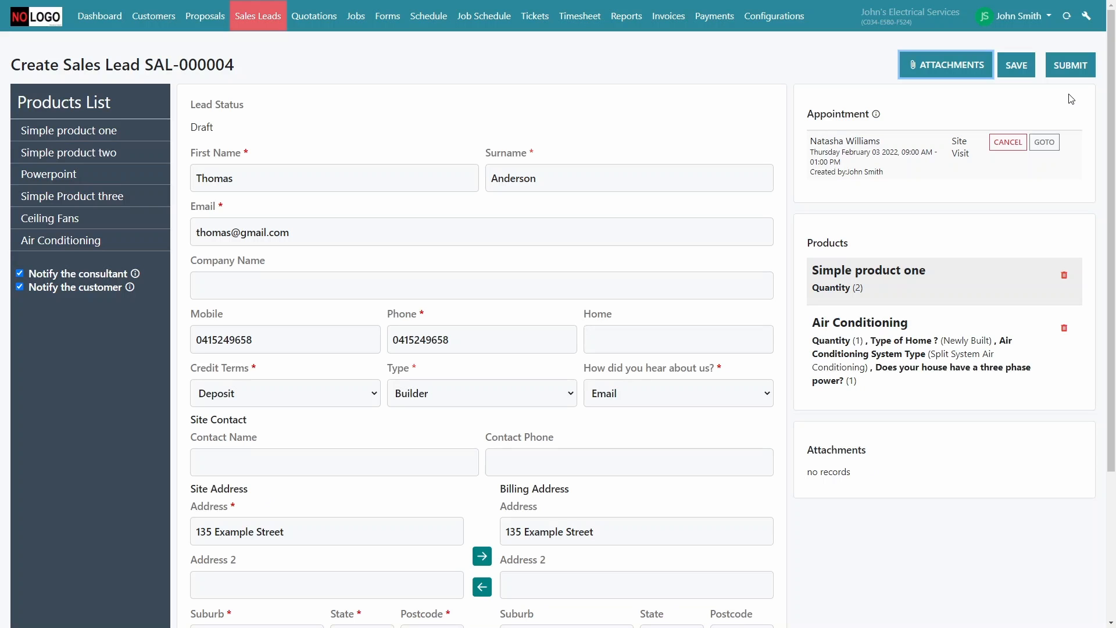
pyautogui.click(1070, 68)
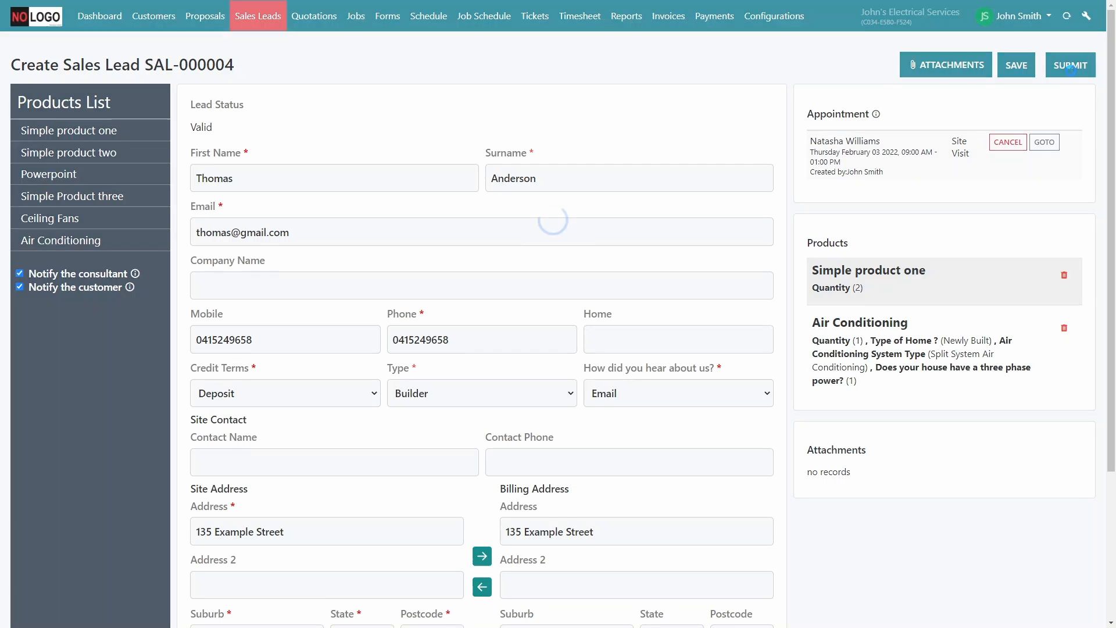